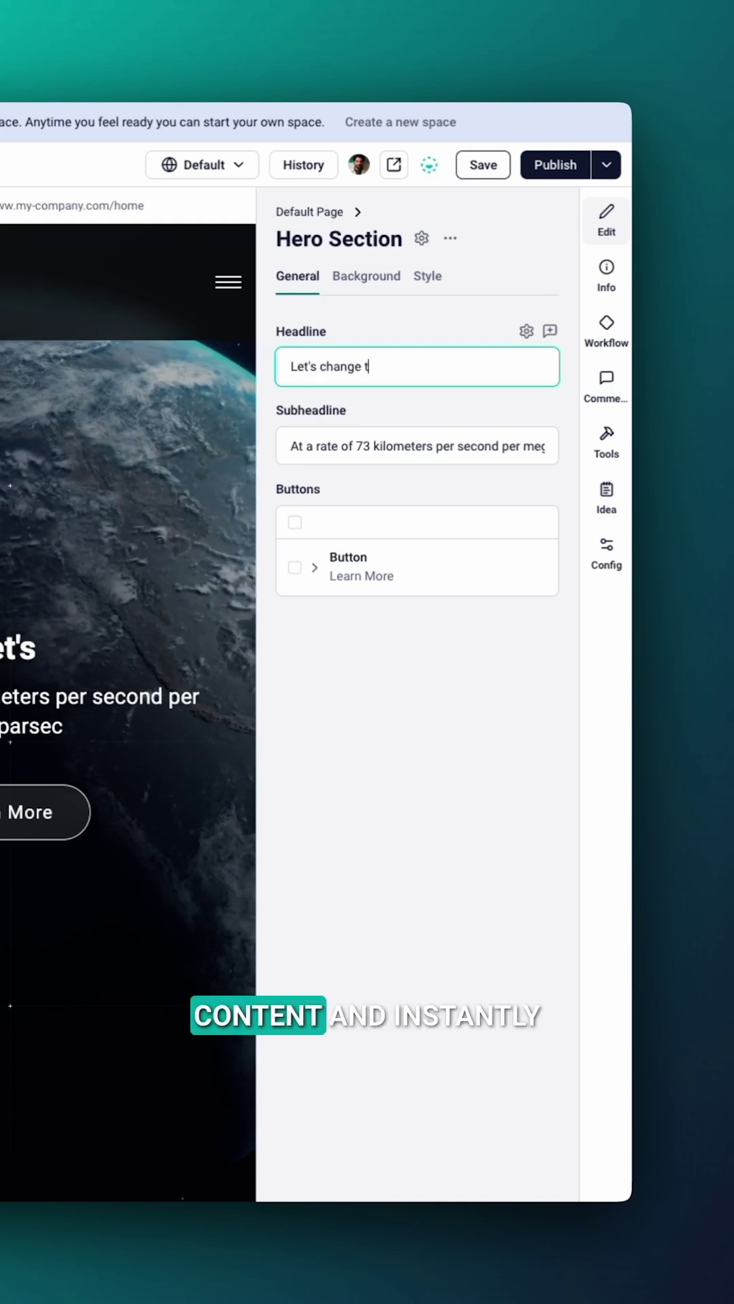
pyautogui.write('eadline')
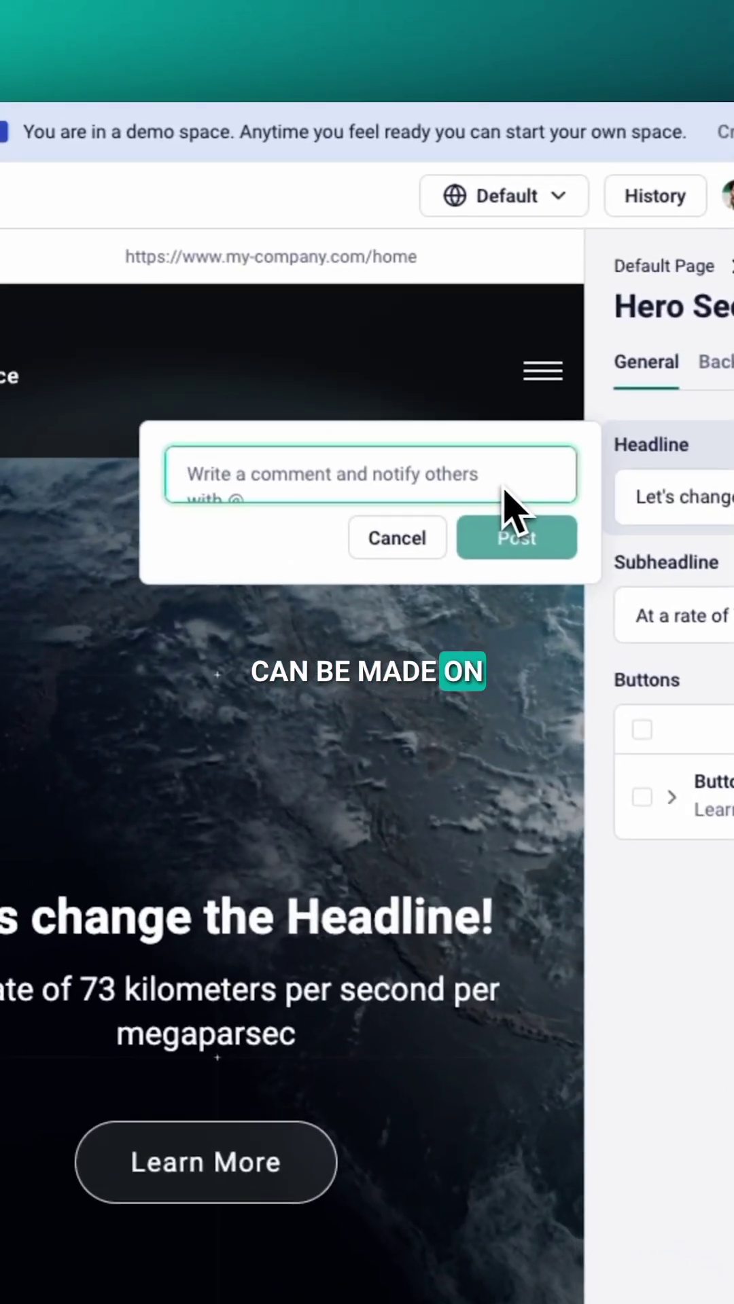
pyautogui.write('Leav')
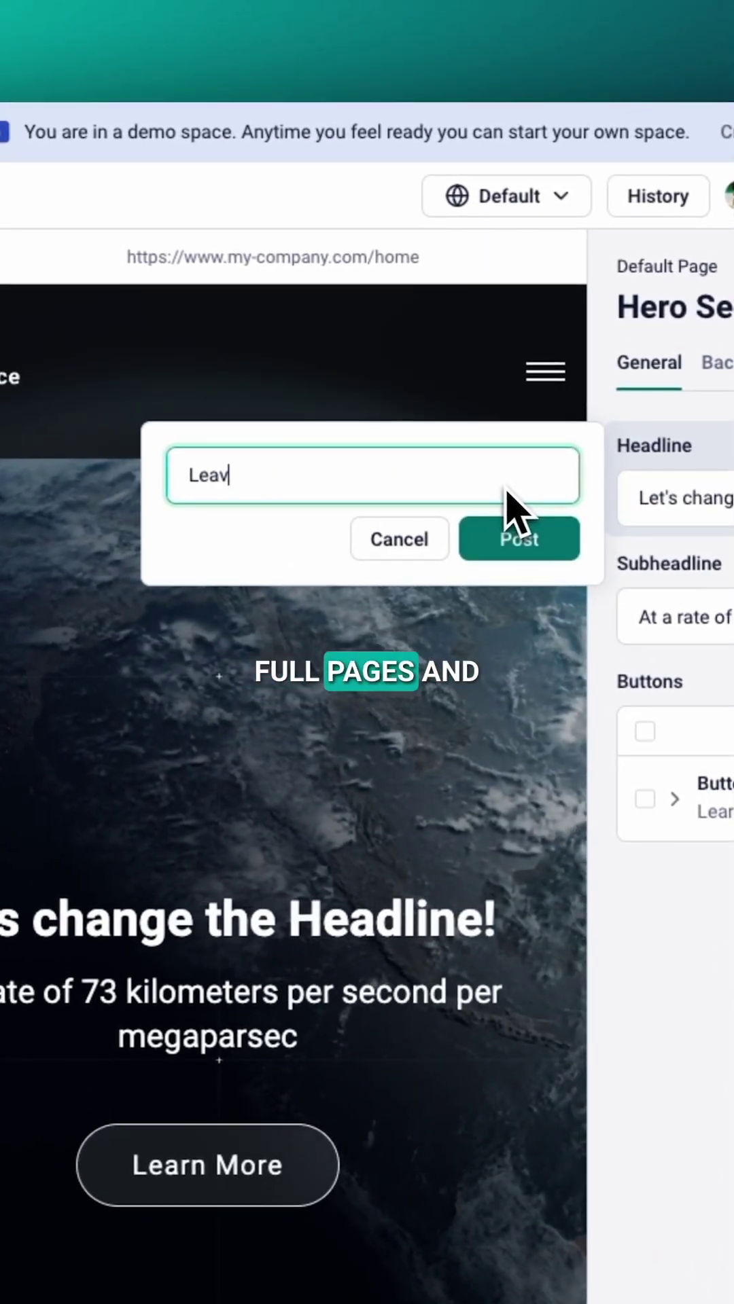
pyautogui.write('e a comment!')
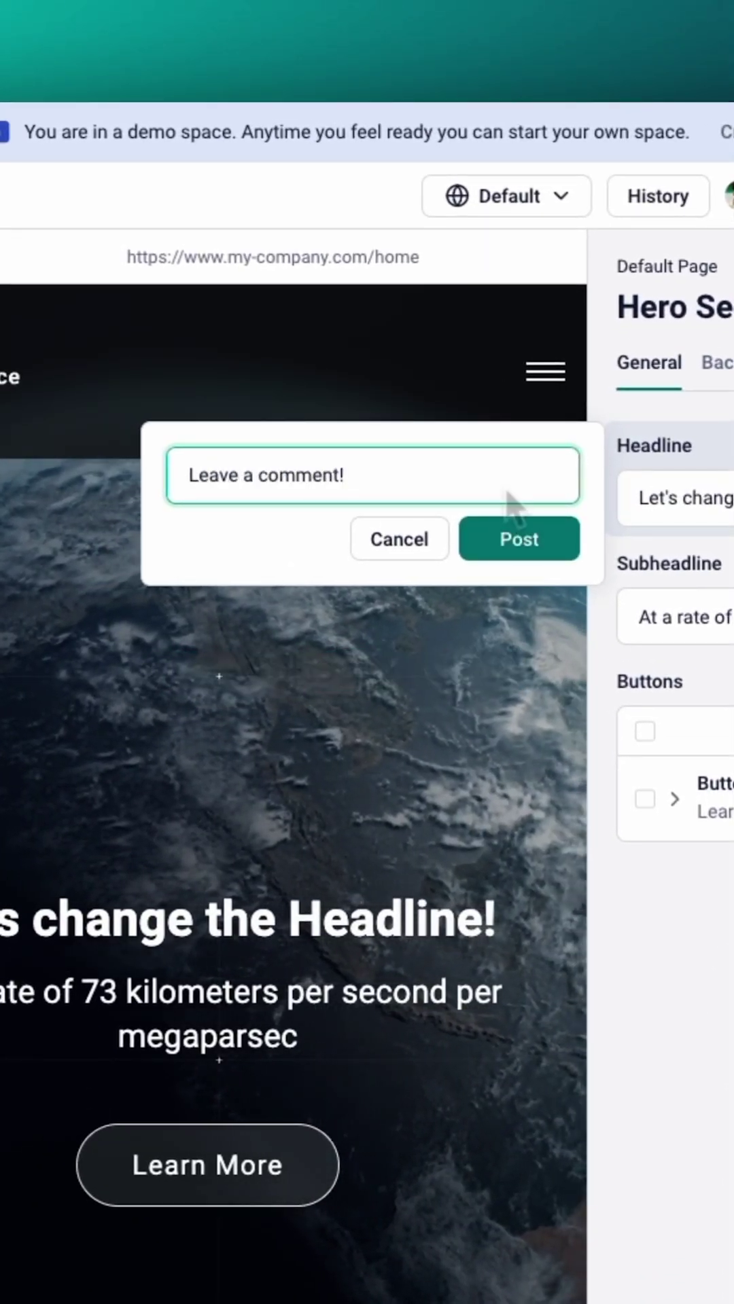
# - Post the 'Leave a comment!' comment as a new discussion on the page
pyautogui.click(493, 542)
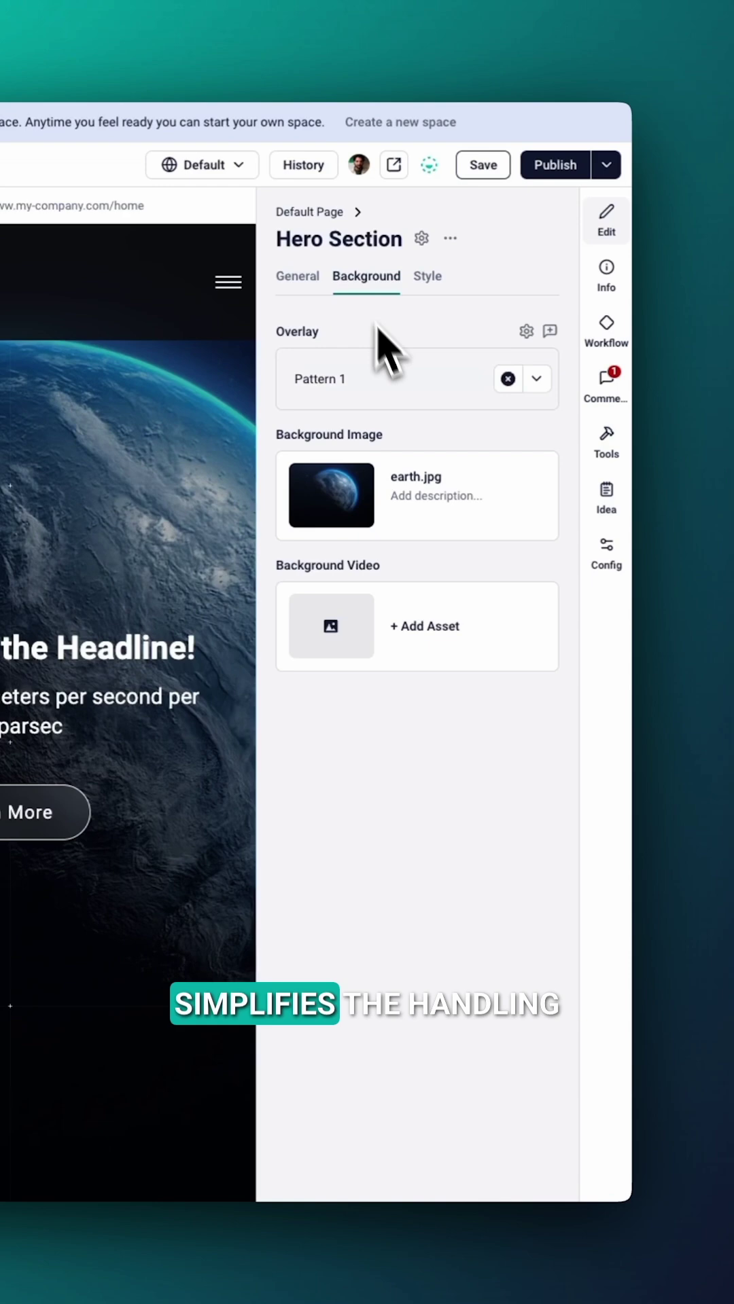
# - Replace the hero background image with the satellite photo pexels-spacex-586056.jpg from the Assets dialog
pyautogui.click(477, 473)
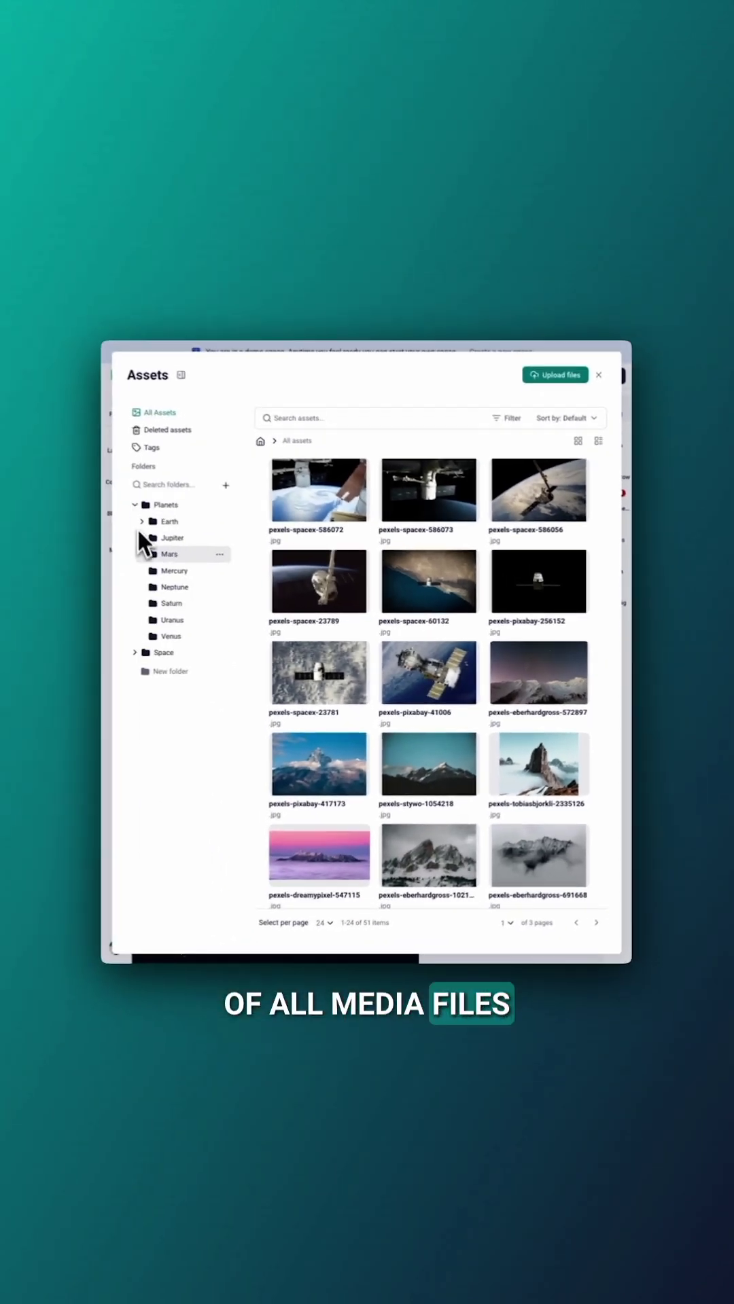
pyautogui.click(546, 498)
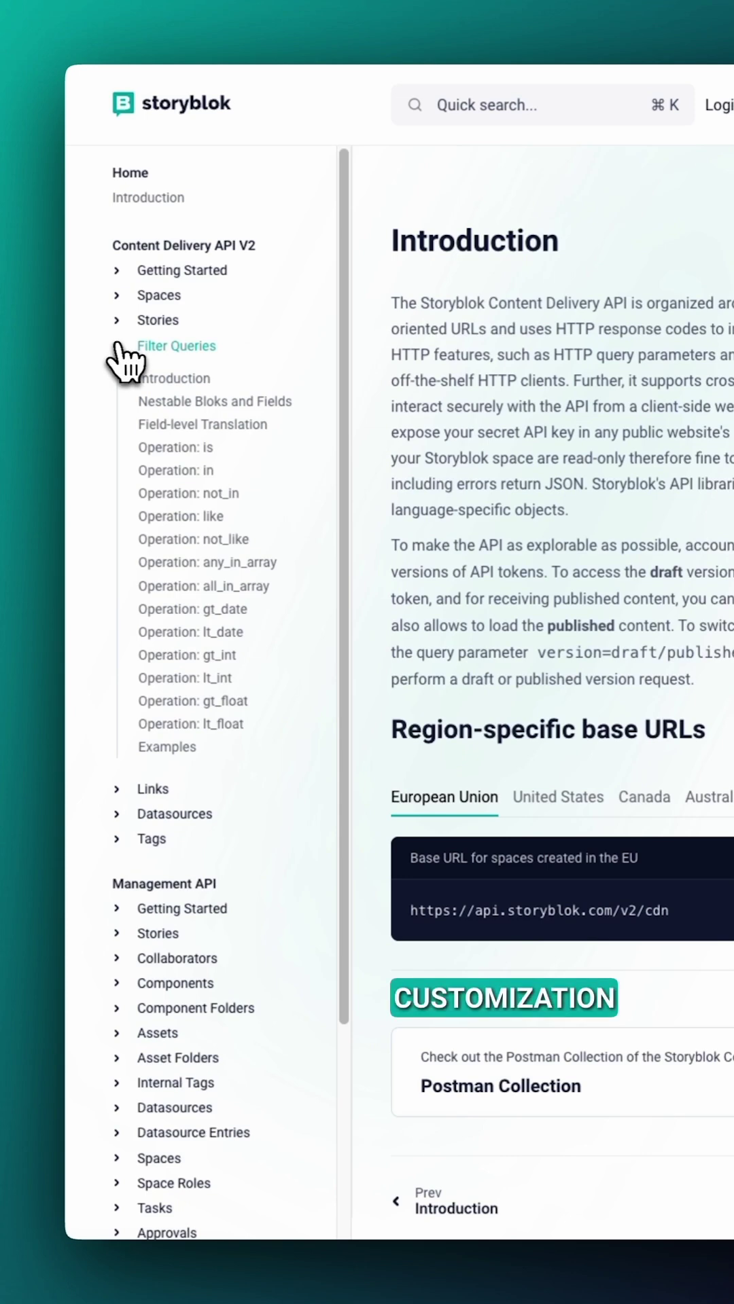
pyautogui.scroll(-2, 163, 572)
pyautogui.scroll(-2, 174, 685)
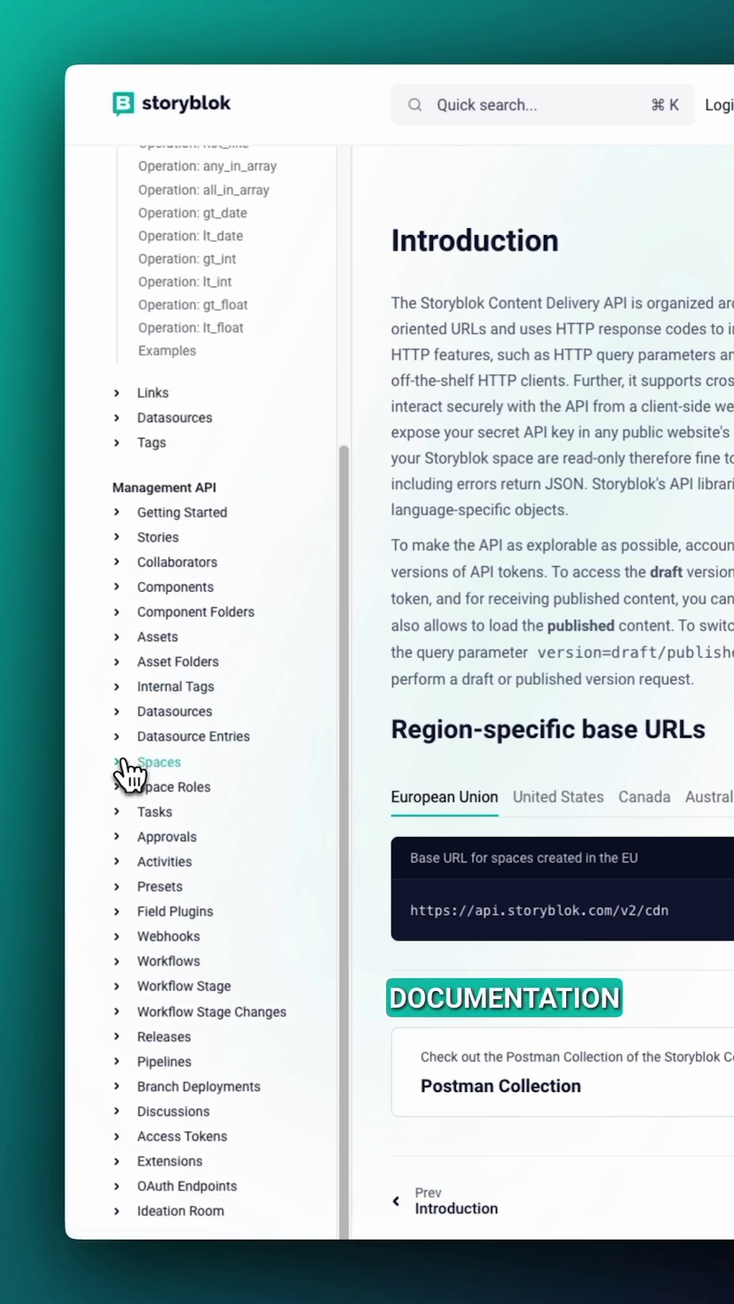
# - Open Management API Spaces docs to show the 'Retrieve a Single Space' page
pyautogui.click(201, 846)
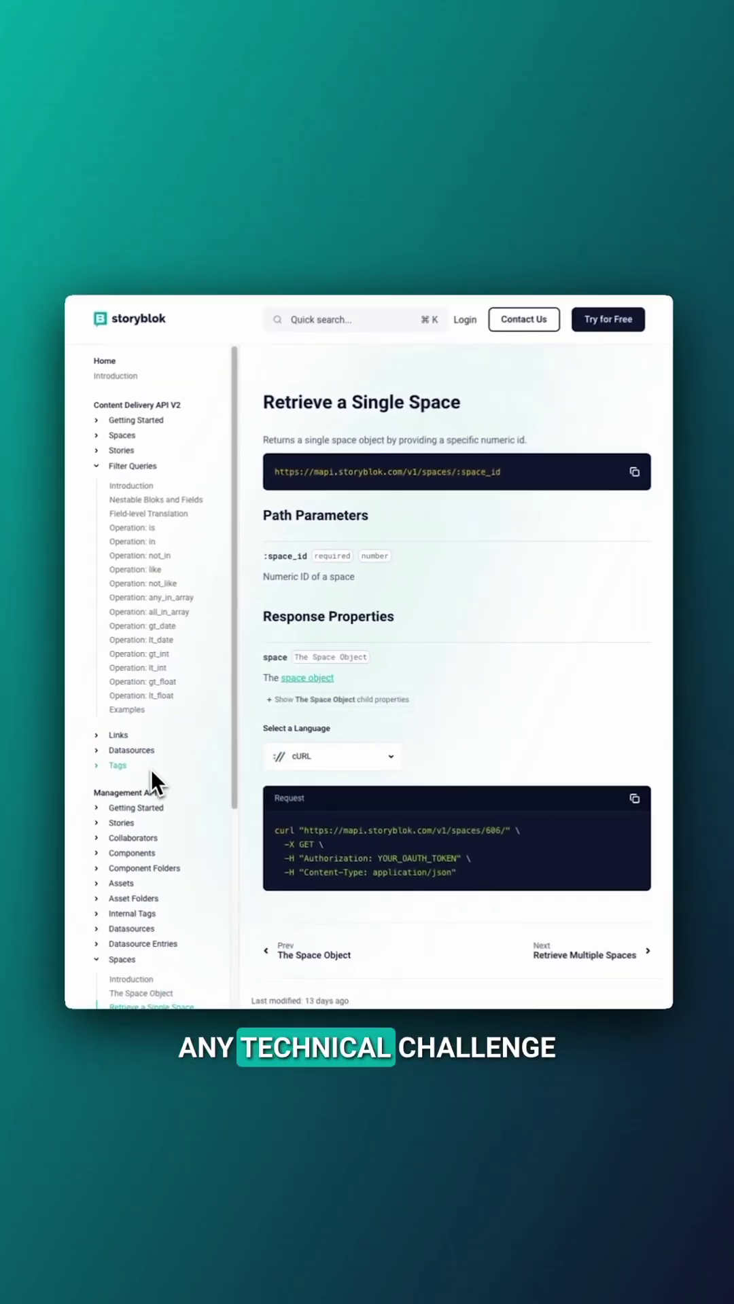